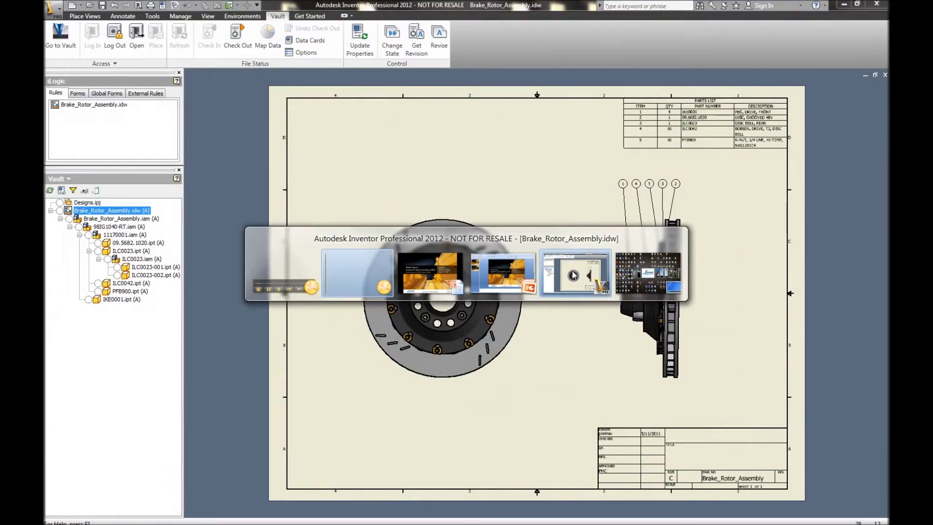
Bring the Brake_Rotor_Assembly.idw drawing window to the front.
left_click(556, 255)
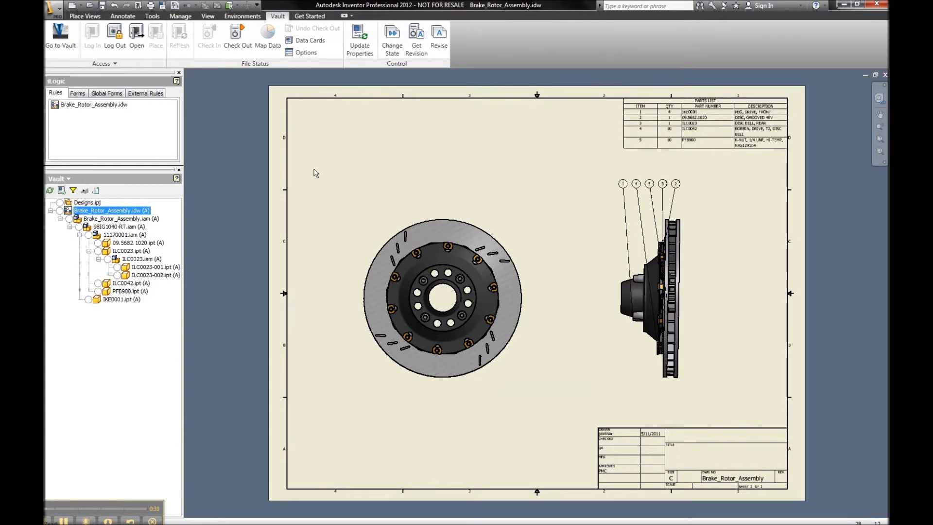
left_click(304, 53)
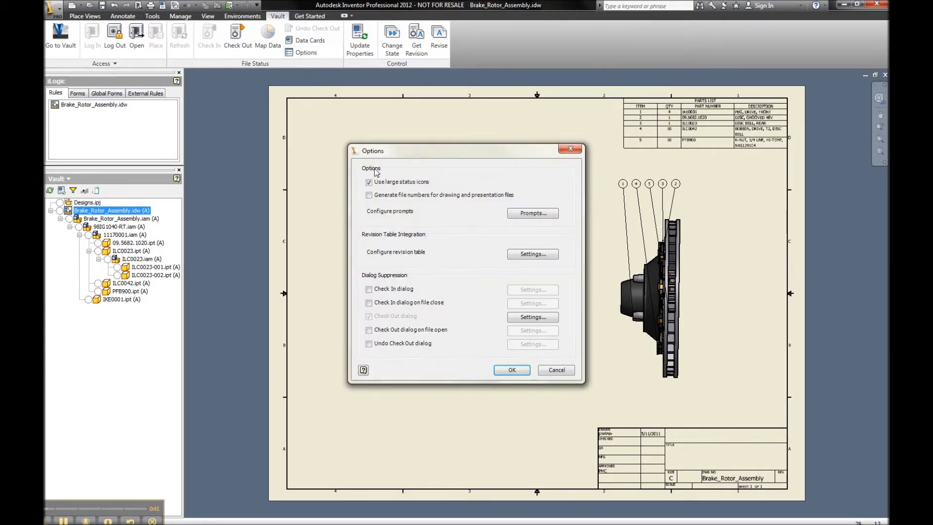
left_click(529, 256)
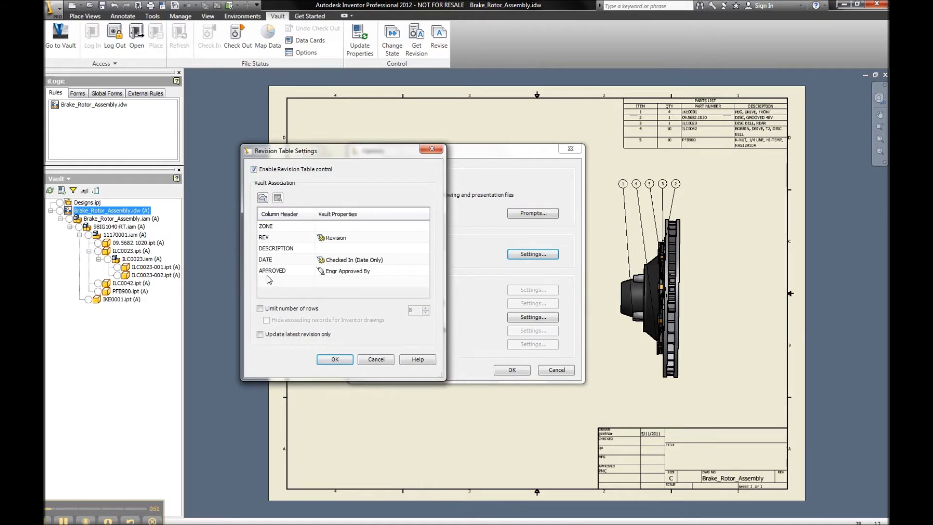
left_click(366, 237)
left_click(374, 359)
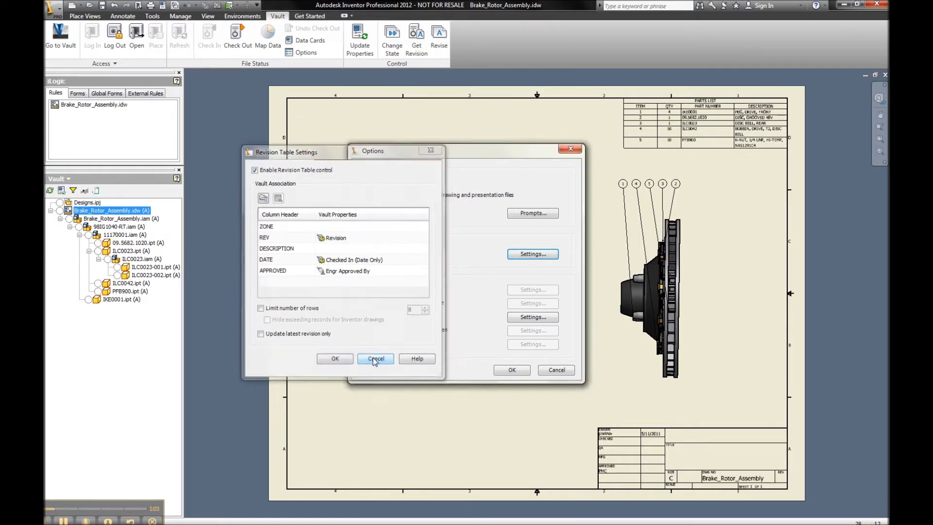
left_click(505, 373)
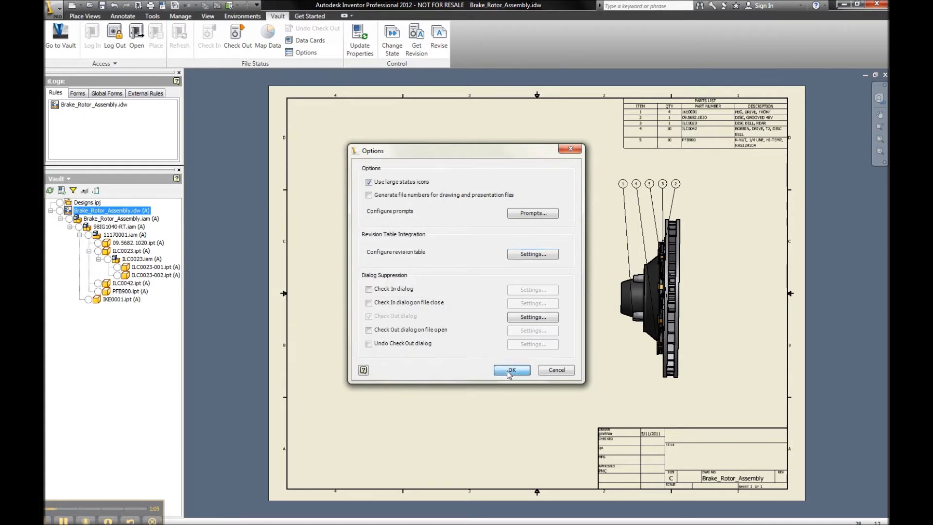
left_click(122, 16)
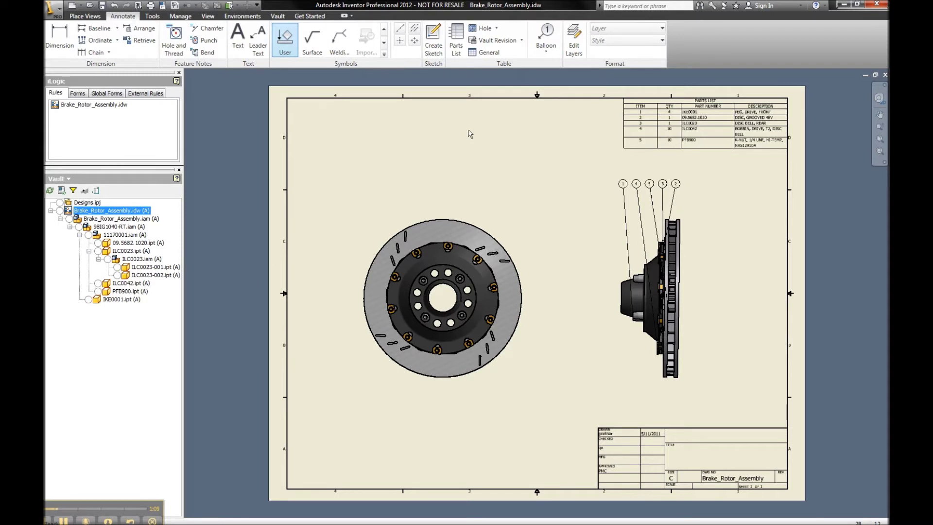
Choose the Vault Revision Table type and check the drawing out of Vault.
left_click(521, 40)
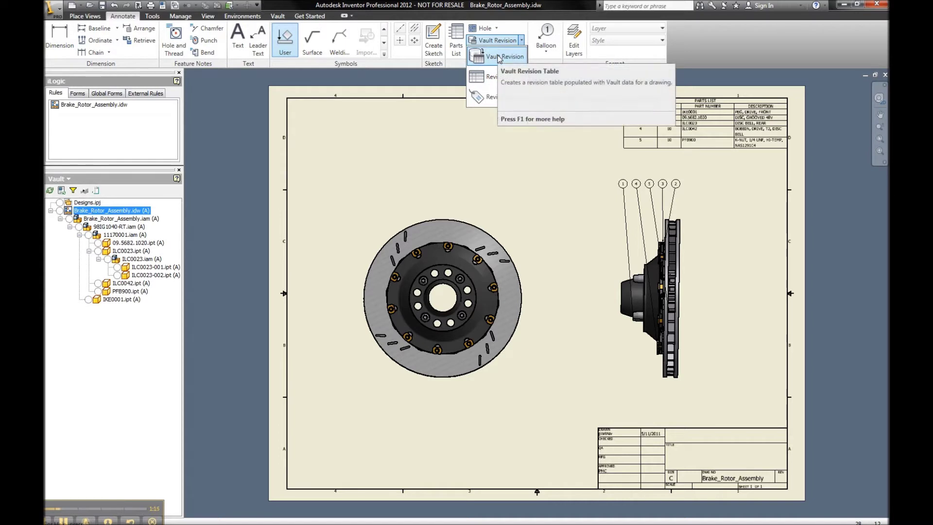
left_click(431, 7)
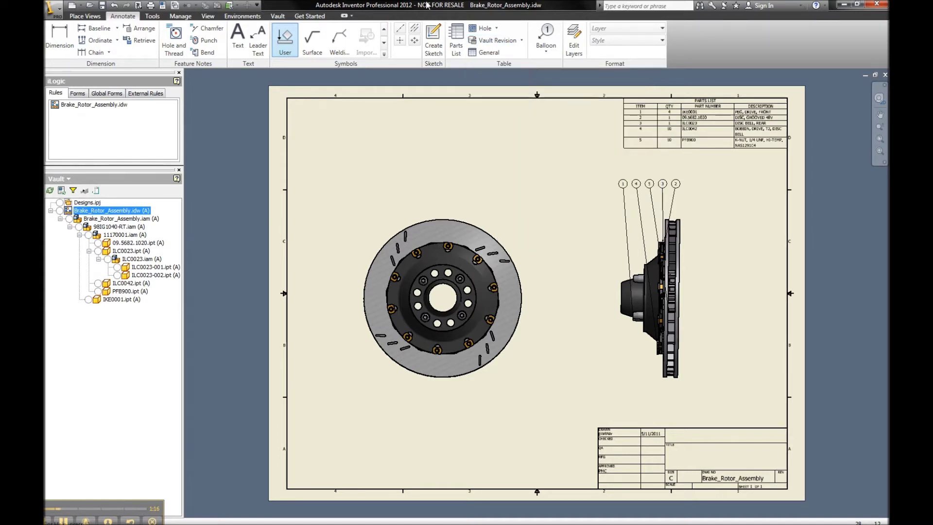
right_click(119, 213)
left_click(146, 254)
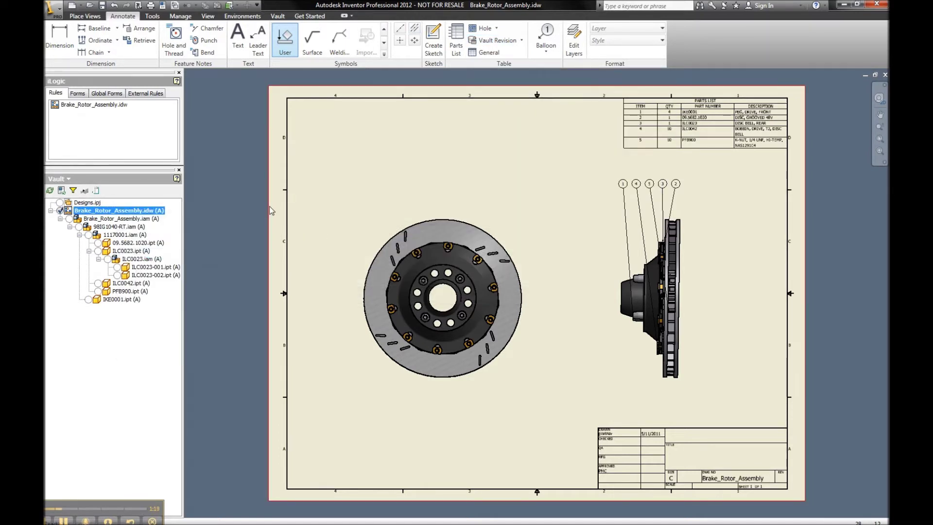
Place the Vault revision table at the sheet's top-left corner and save the drawing.
left_click(492, 40)
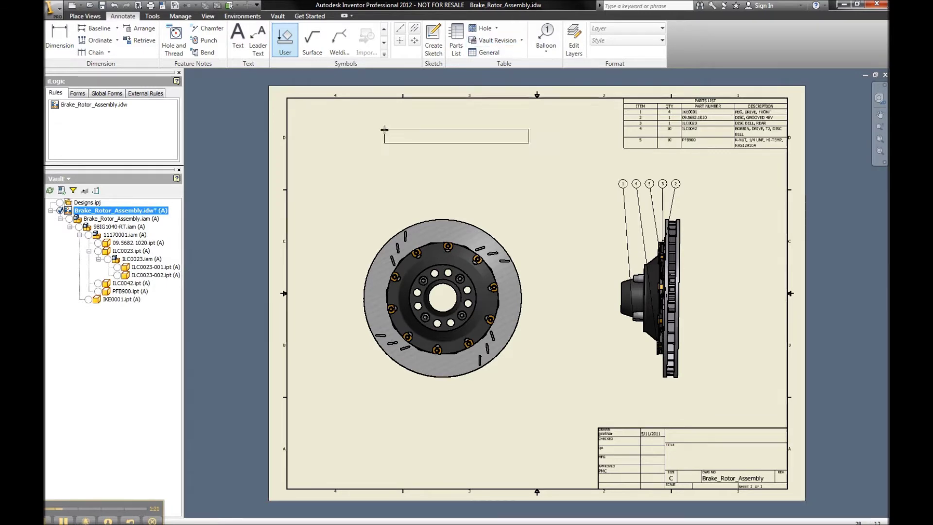
left_click(287, 103)
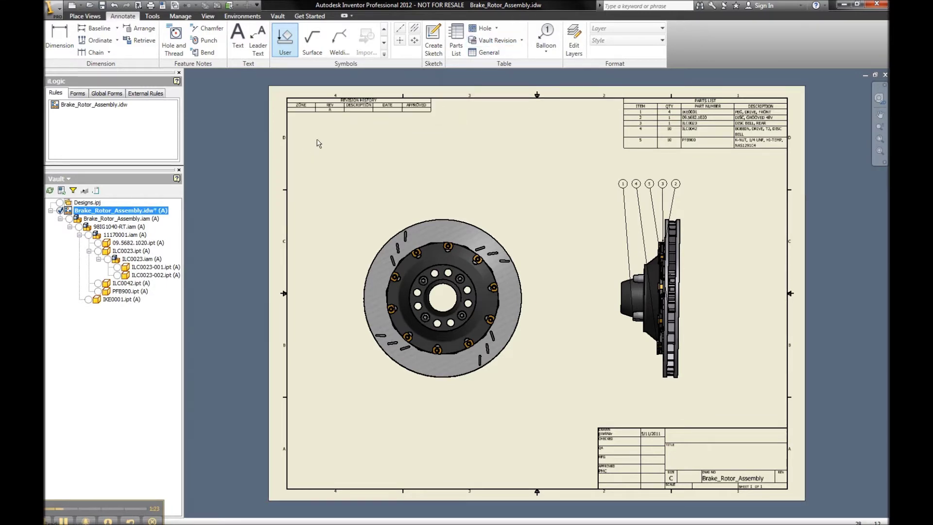
scroll(323, 150, "up", 5)
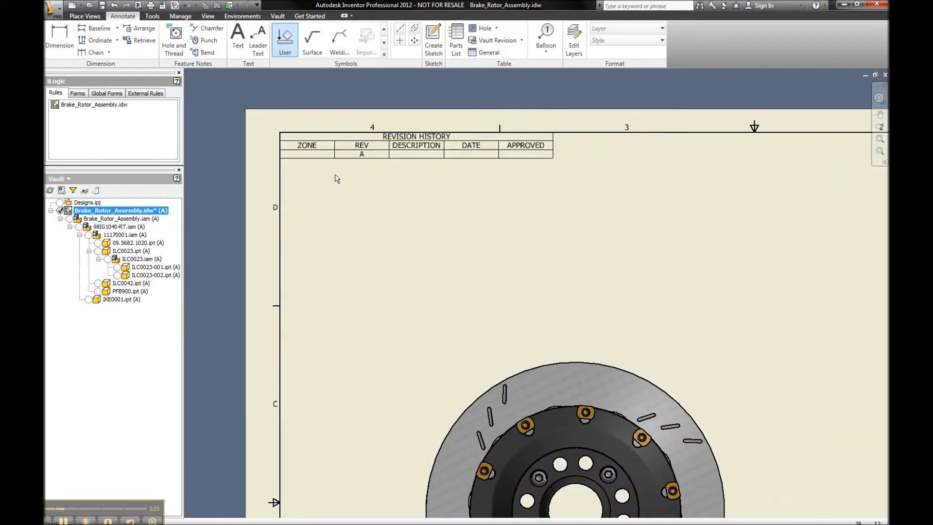
middle_click_drag(335, 180, 387, 206)
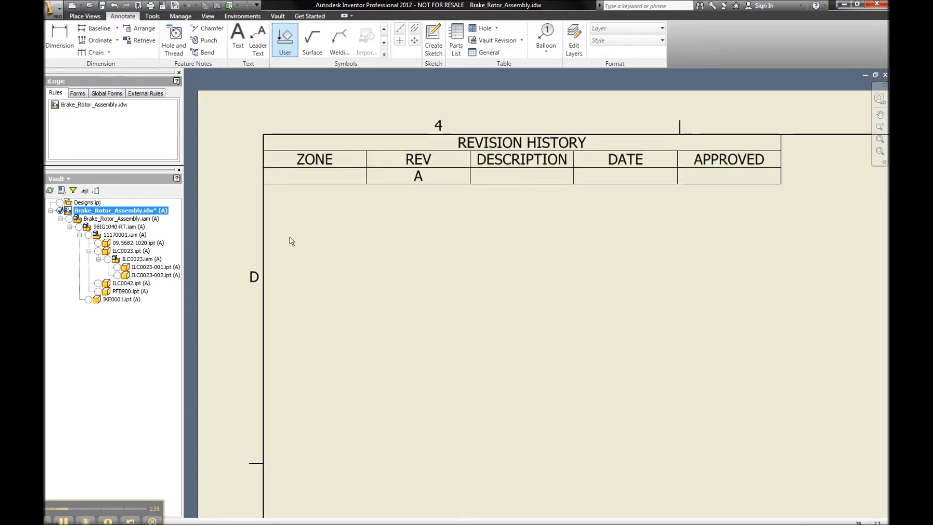
left_click(103, 7)
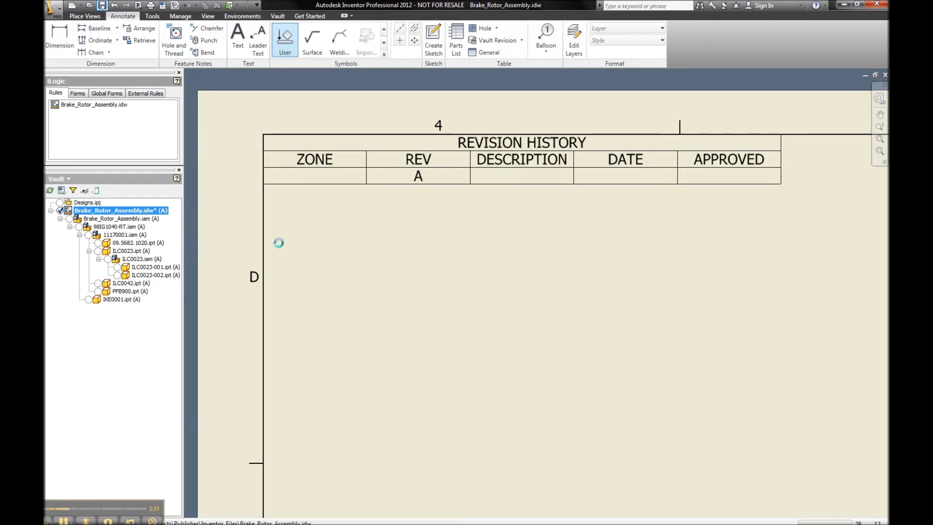
Check the drawing into Vault with the comment 'added table', then select all the files.
right_click(141, 211)
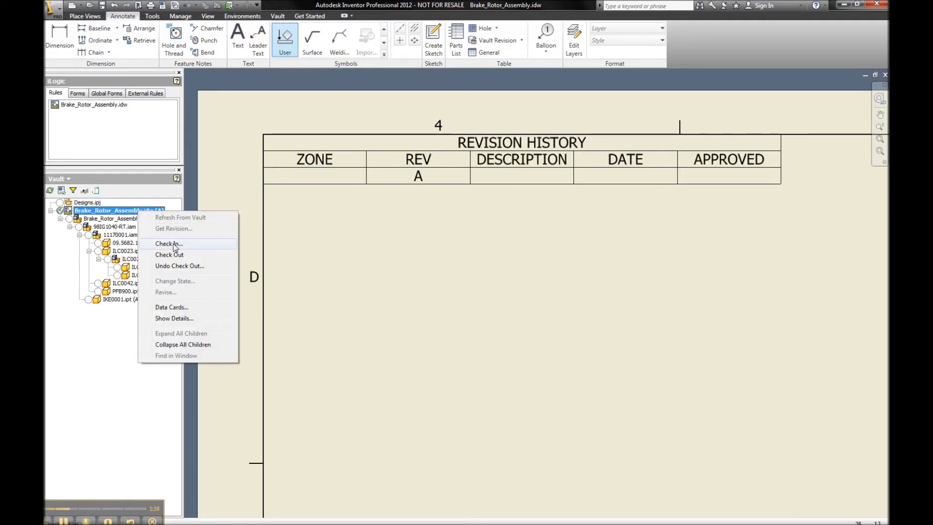
left_click(209, 245)
type("added table")
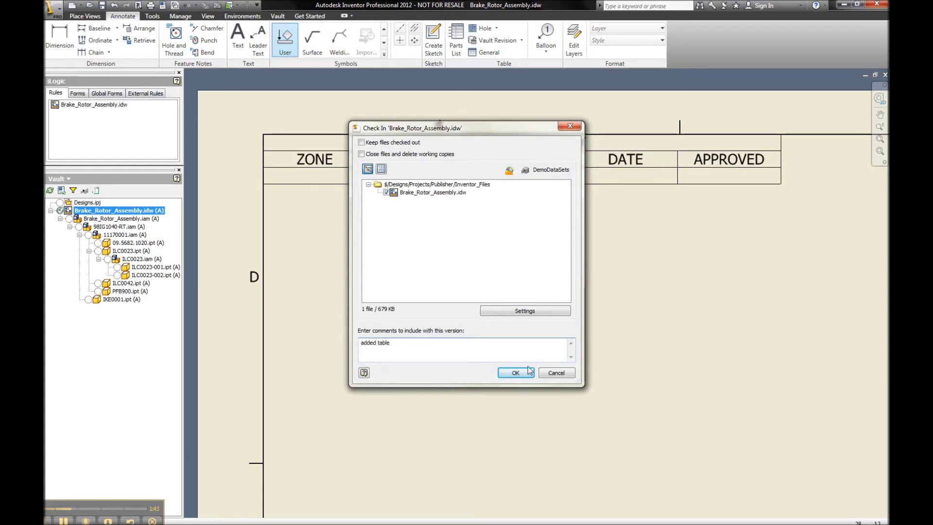
left_click(515, 373)
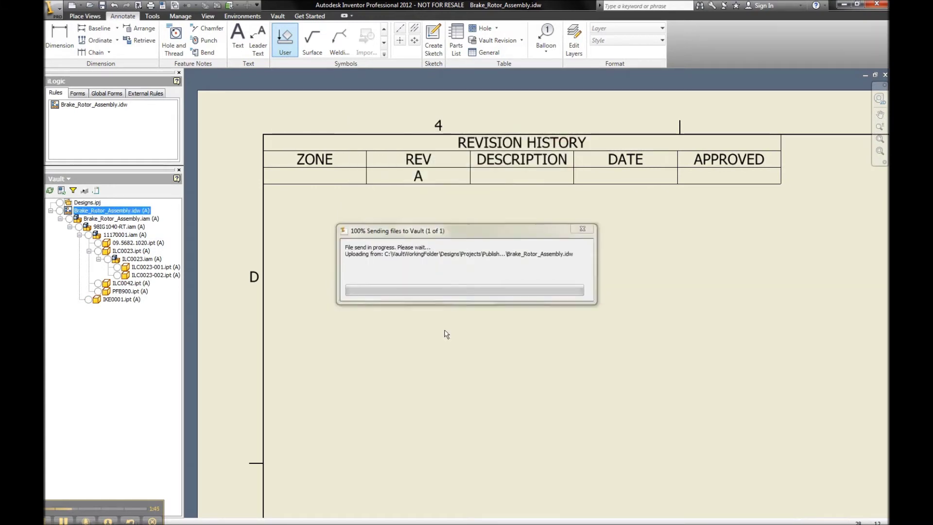
key("Home")
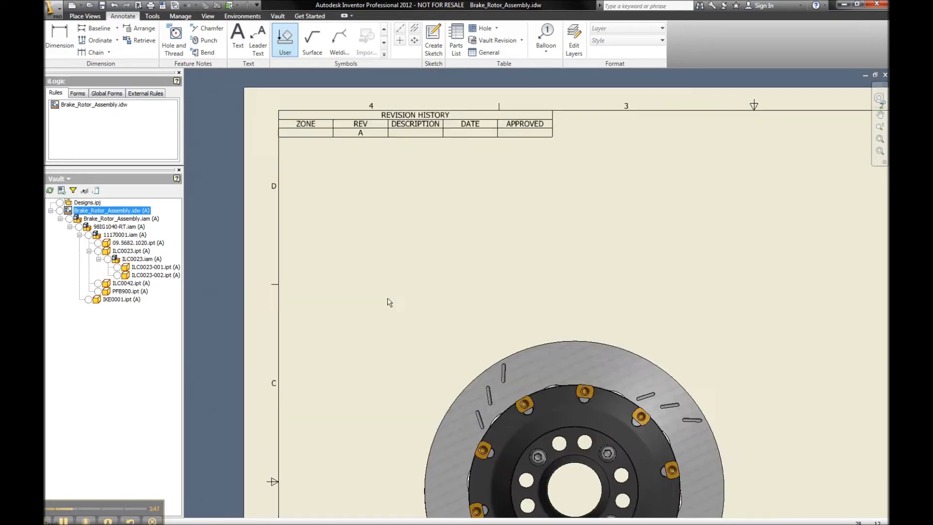
left_click(120, 299, "shift")
Change the lifecycle state of the 12 selected files to Released.
right_click(121, 302)
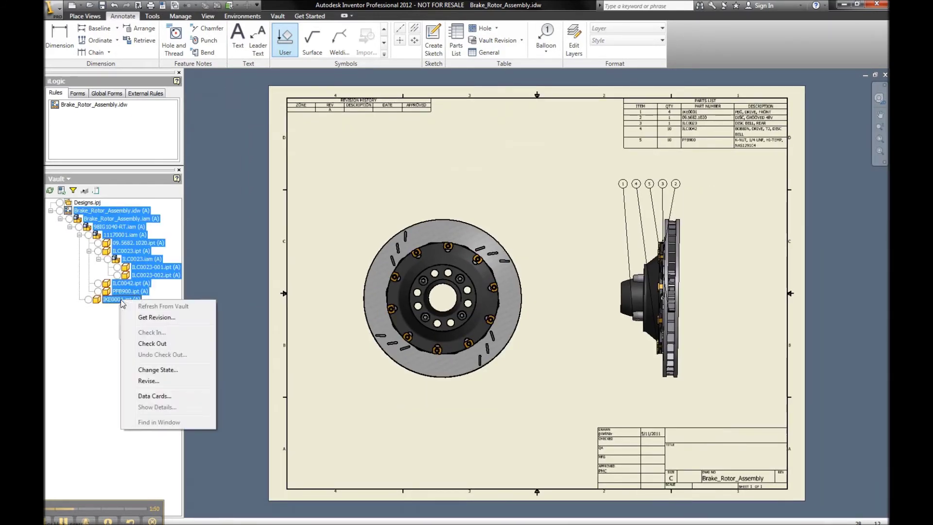
left_click(158, 370)
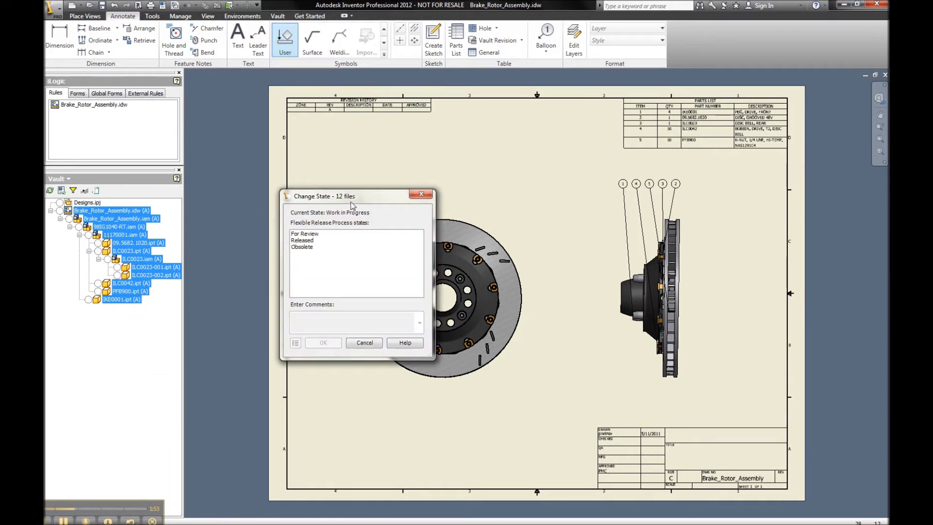
left_click(307, 241)
left_click(323, 343)
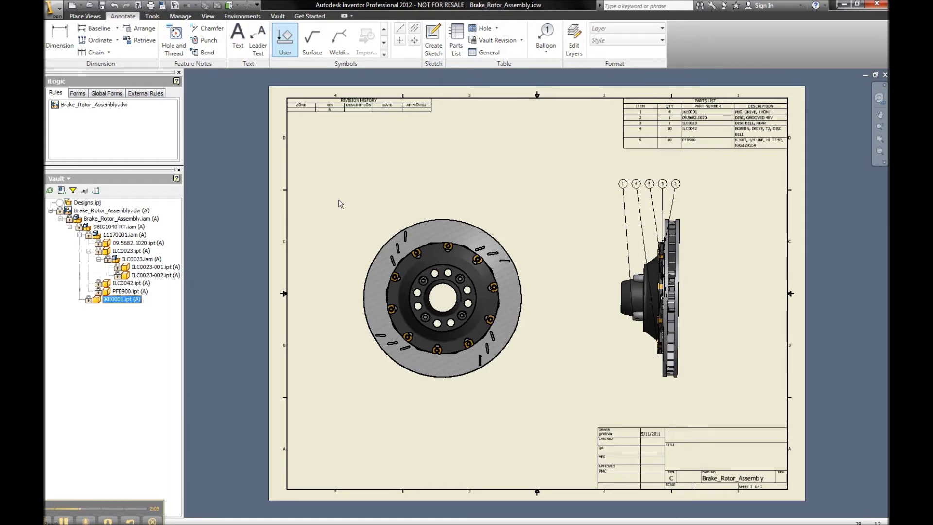
Select all 12 assembly files and change their state back to Work in Progress.
scroll(326, 177, "down", 2)
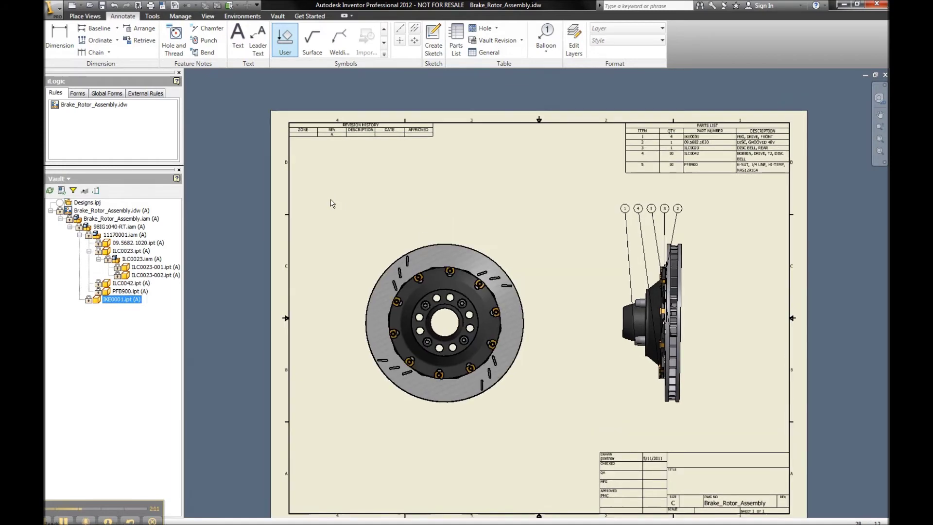
scroll(318, 180, "down", 2)
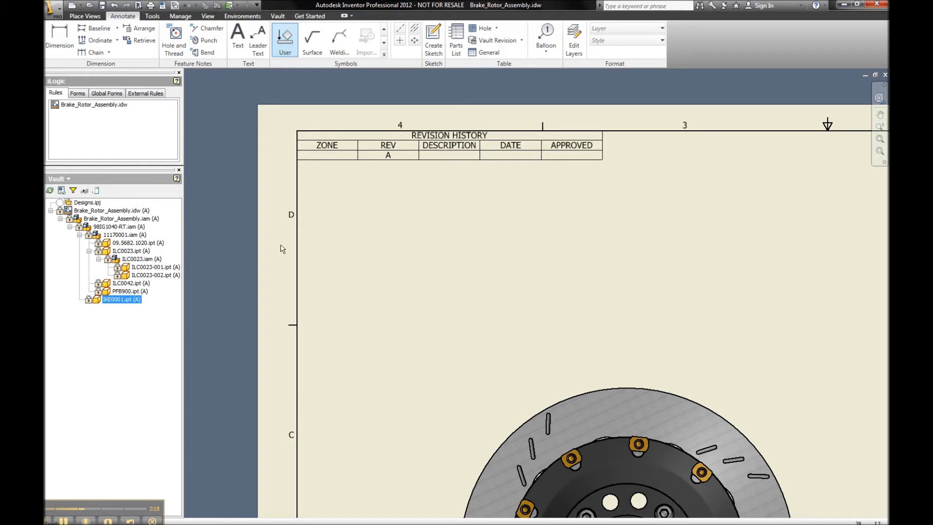
left_click(117, 215, "shift")
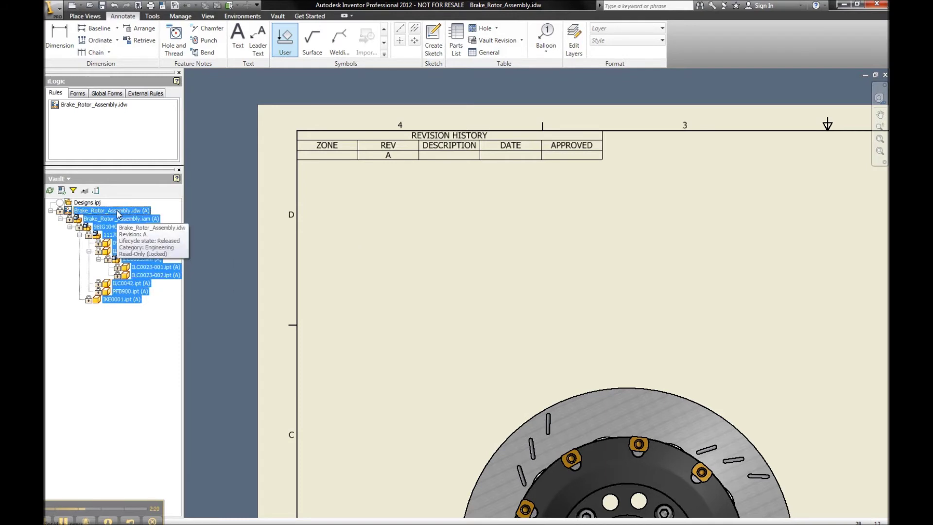
right_click(117, 215)
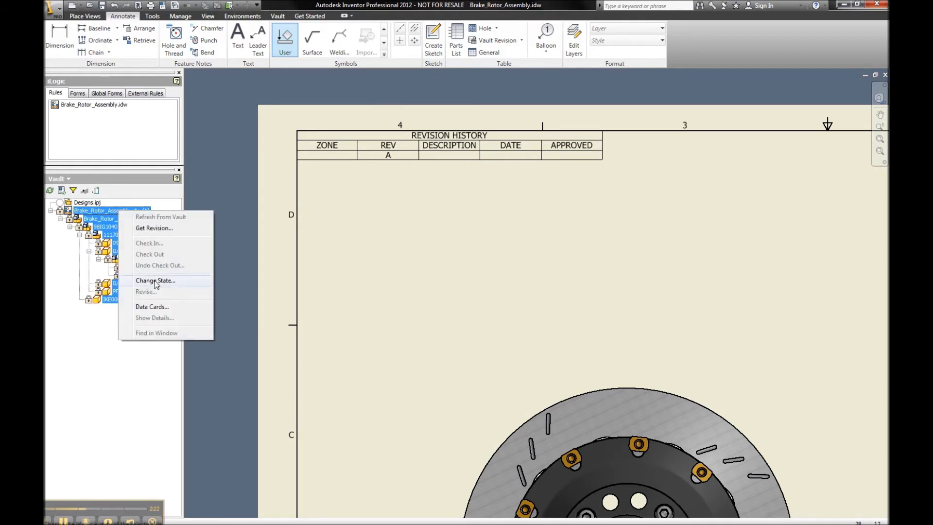
left_click(154, 280)
left_click_drag(330, 202, 370, 215)
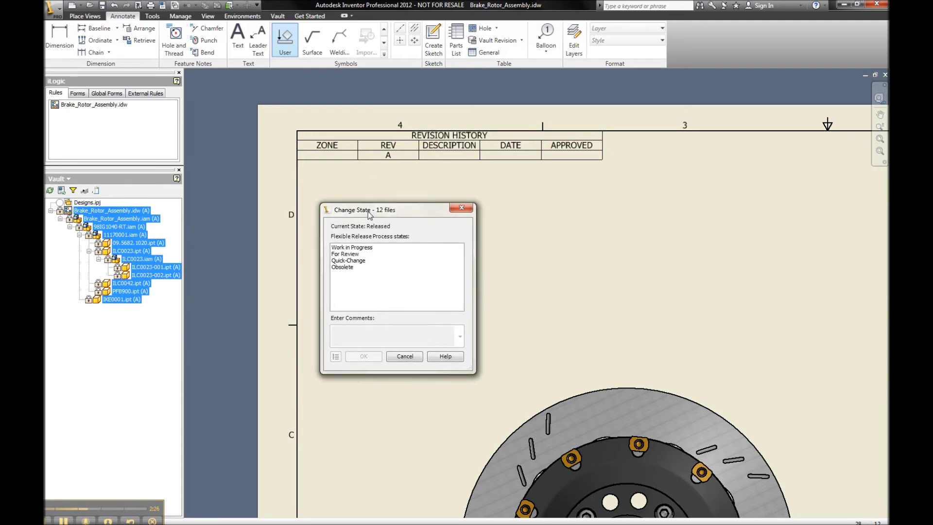
left_click(359, 248)
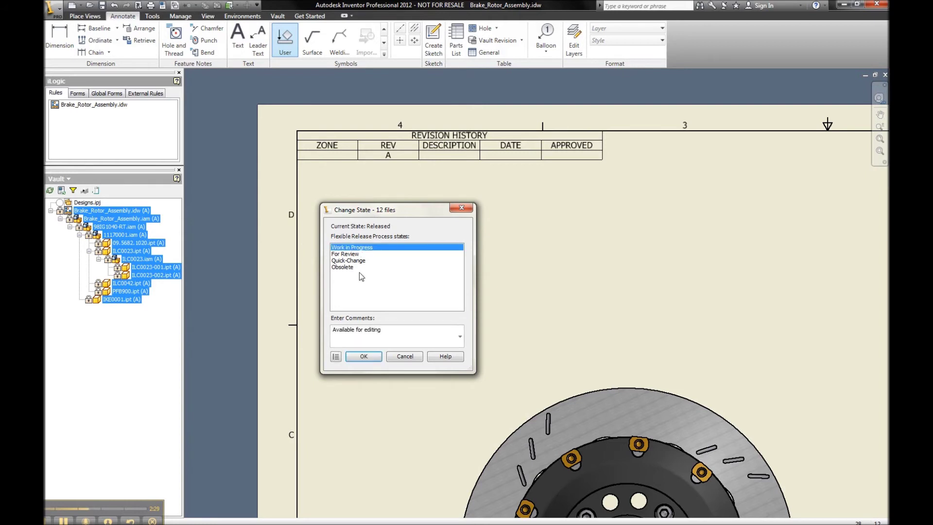
left_click(368, 357)
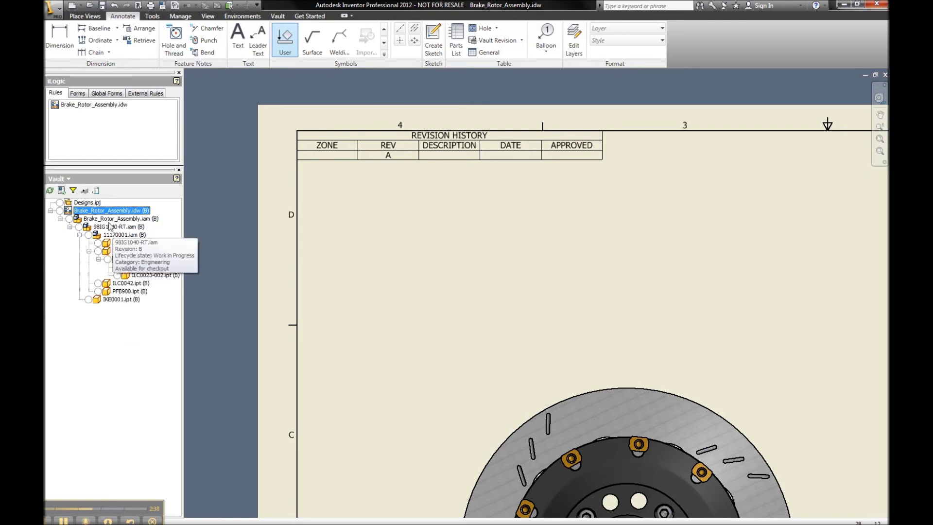
Check out Brake_Rotor_Assembly.idw so the table shows rev A dated 5/11/2011 plus a rev B row.
mouse_move(110, 213)
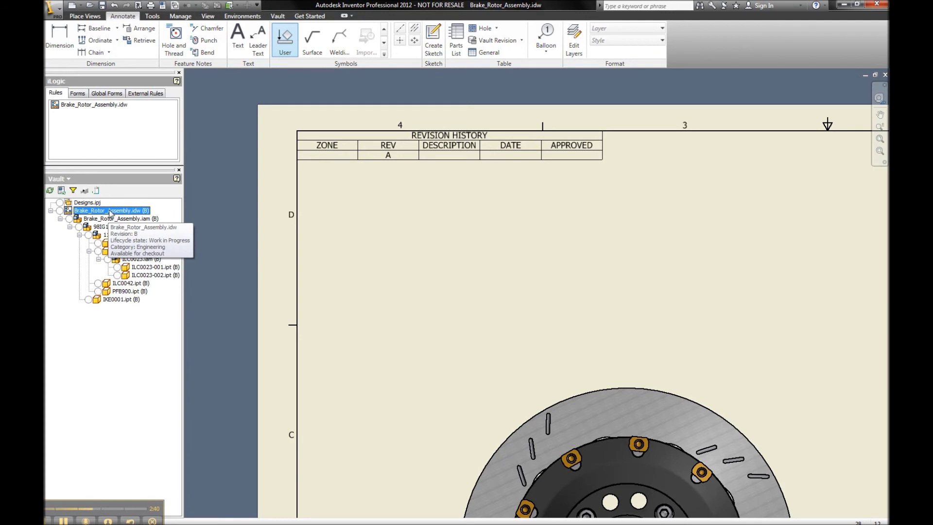
right_click(110, 213)
left_click(150, 255)
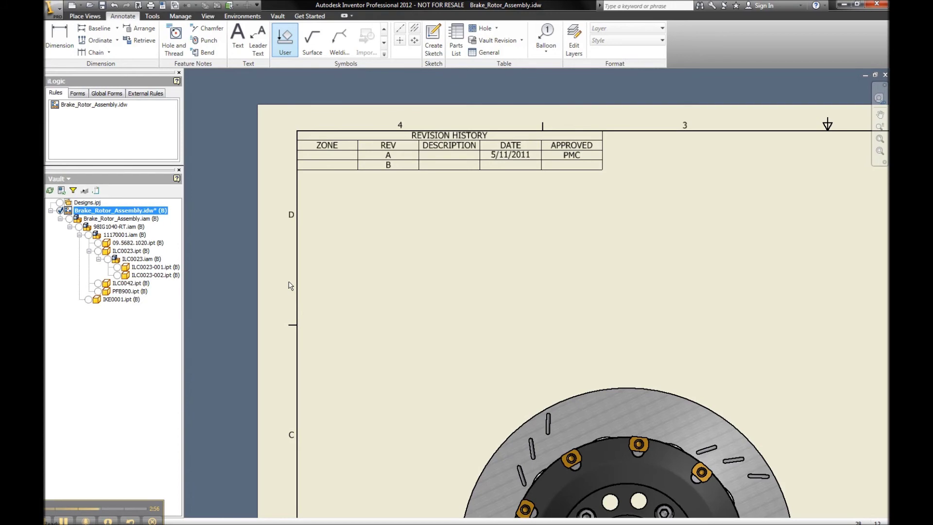
key("Home")
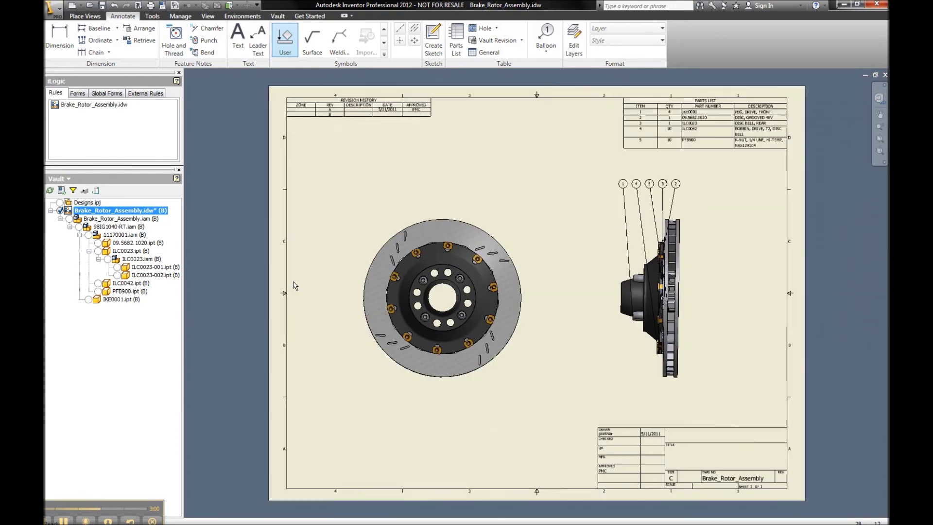